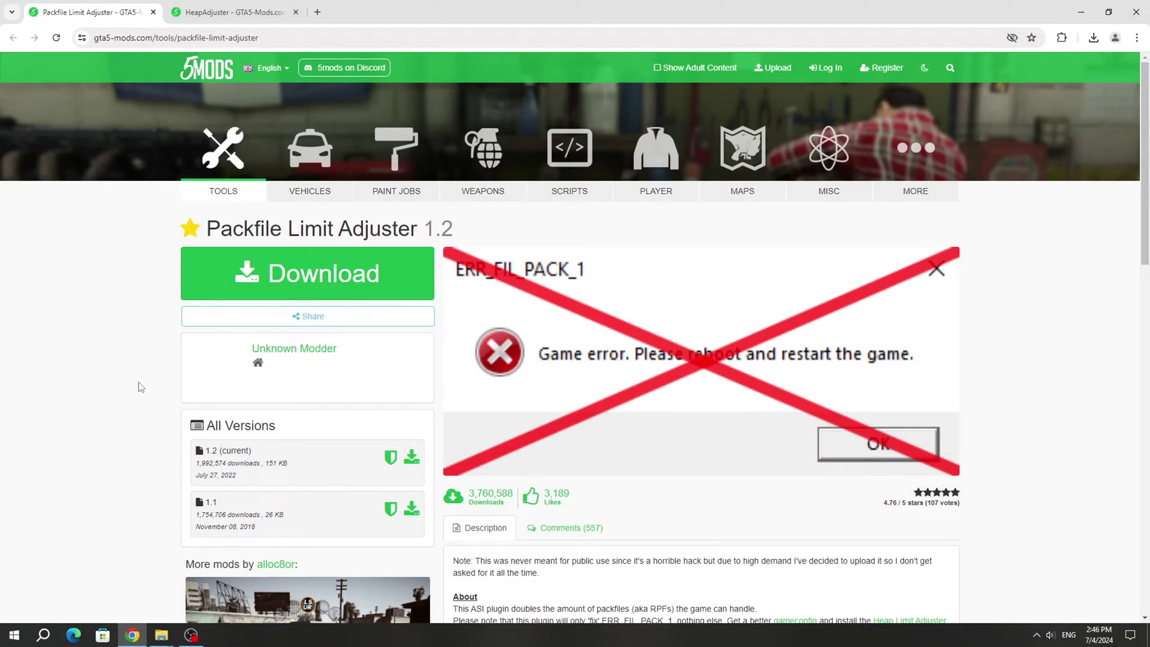
- Download the Packfile Limit Adjuster zip, then go to the HeapAdjuster download page
left_click(209, 284)
left_click(476, 310)
key("ctrl+Tab")
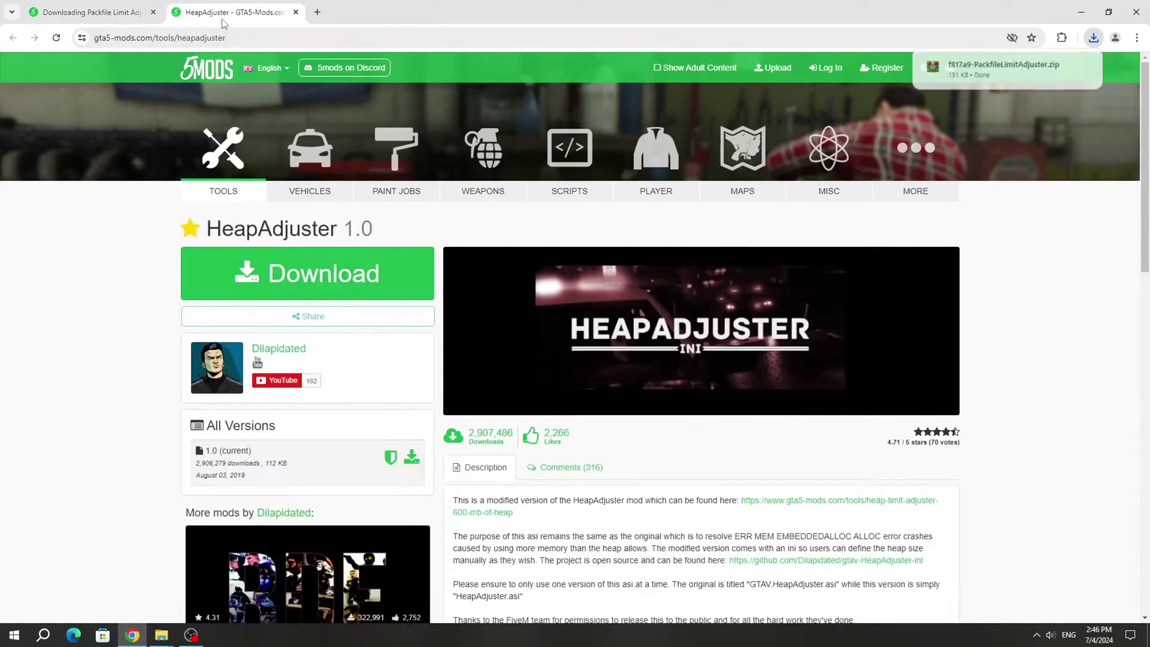
left_click(184, 280)
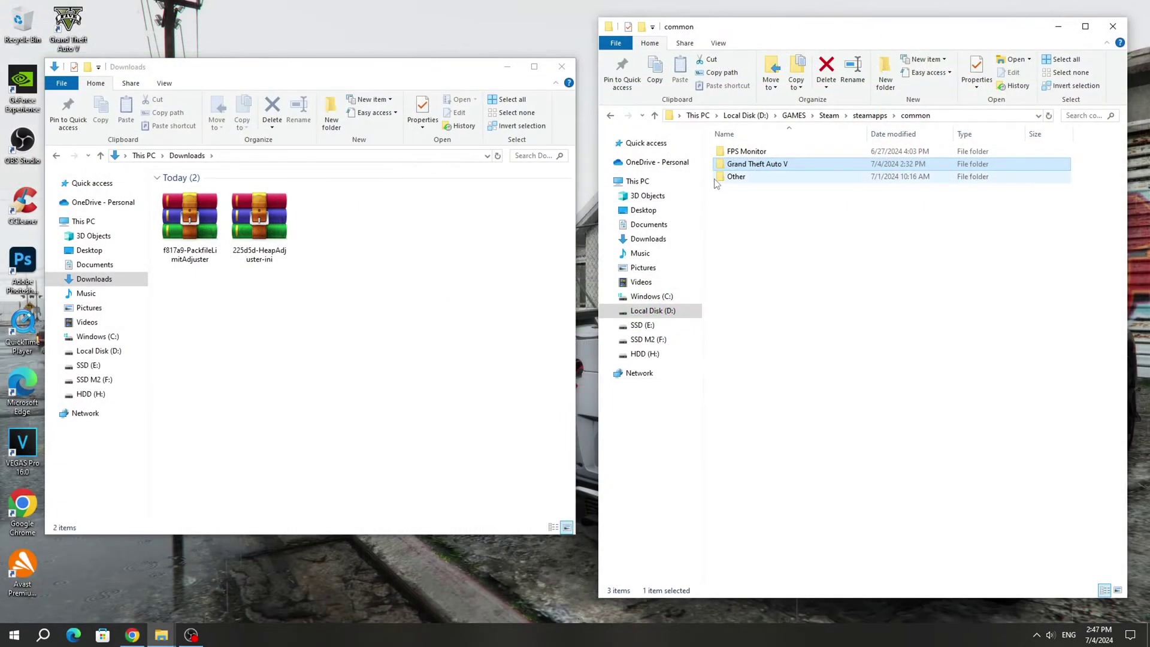
- Copy the PackfileLimitAdjuster .asi and .ini files from its zip into the Grand Theft Auto V folder
double_click(723, 167)
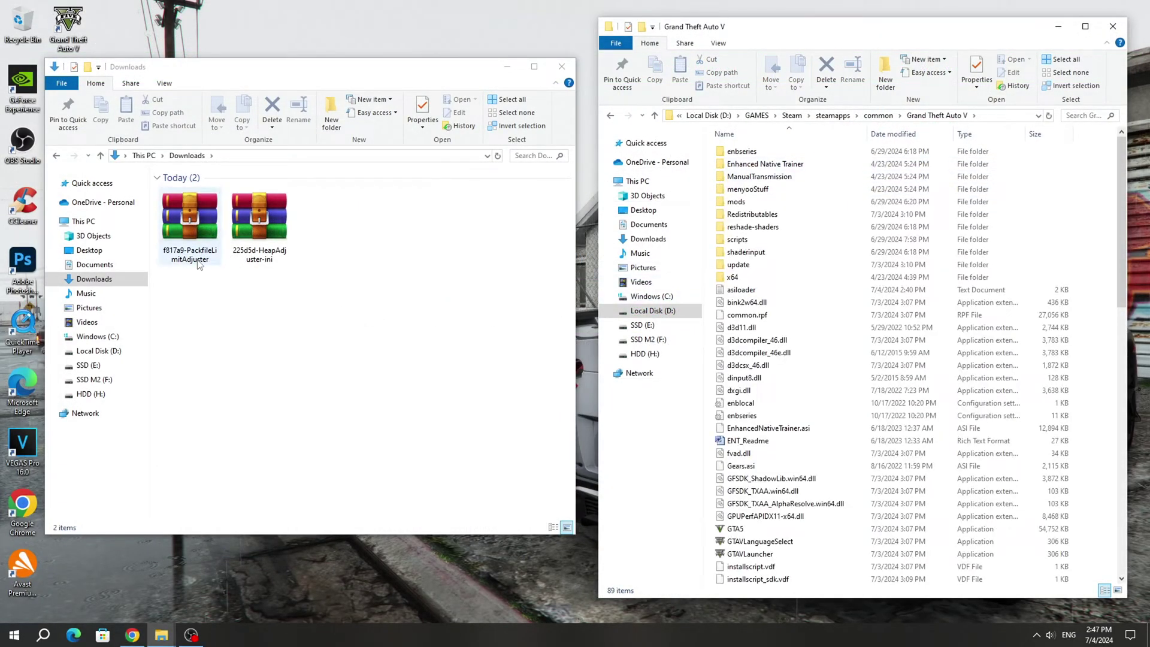
double_click(190, 225)
left_click_drag(512, 408, 491, 400)
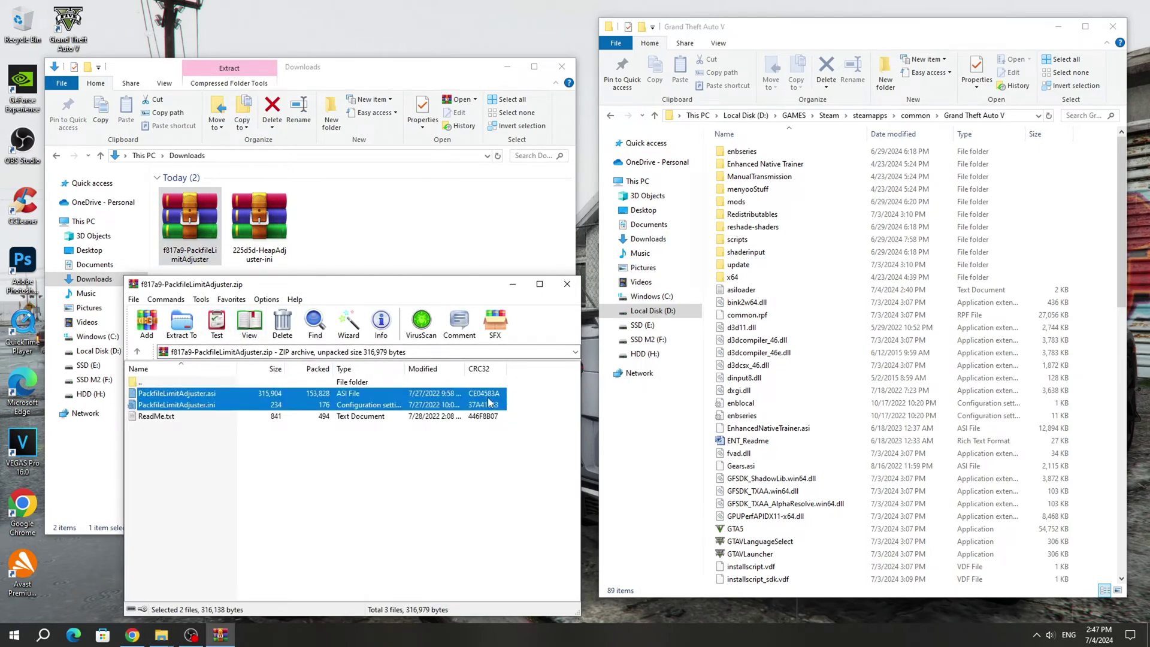
left_click_drag(757, 407, 759, 409)
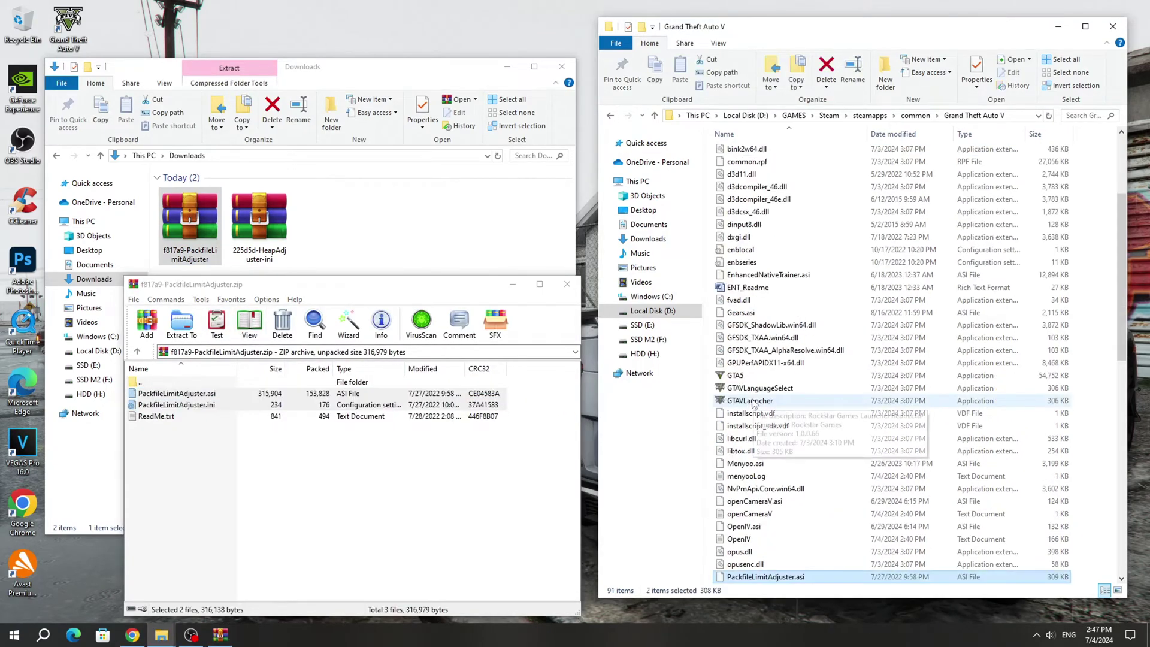
left_click(567, 285)
- Copy the HeapAdjuster .asi and .ini files into the game folder and close the windows
double_click(258, 225)
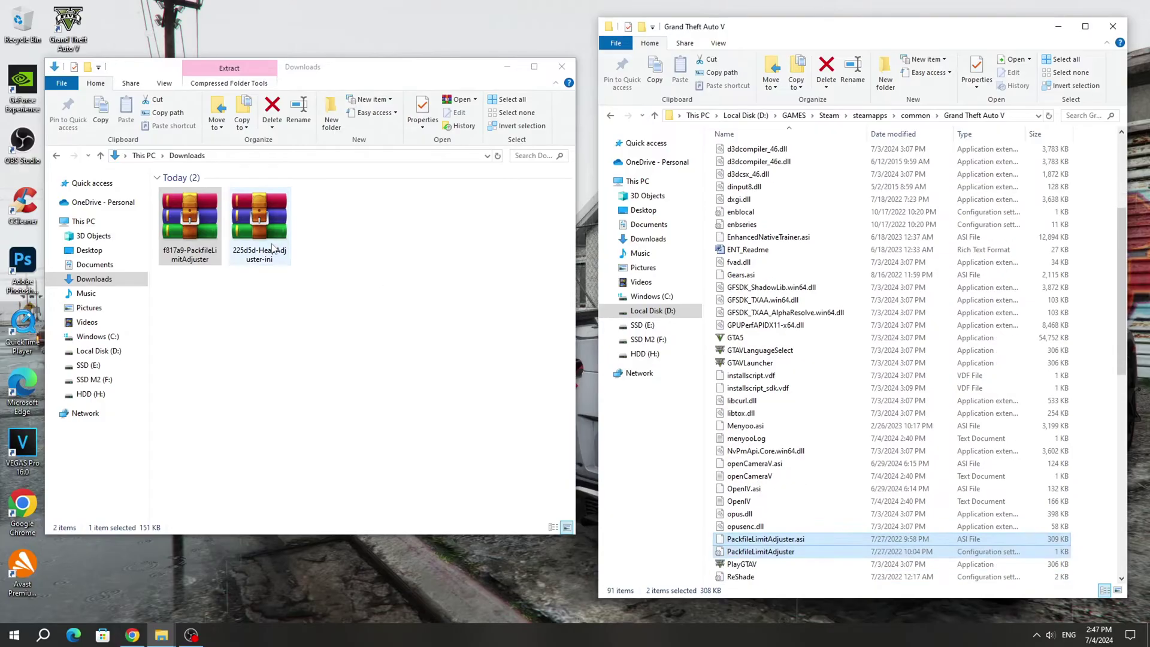
left_click_drag(512, 417, 398, 407)
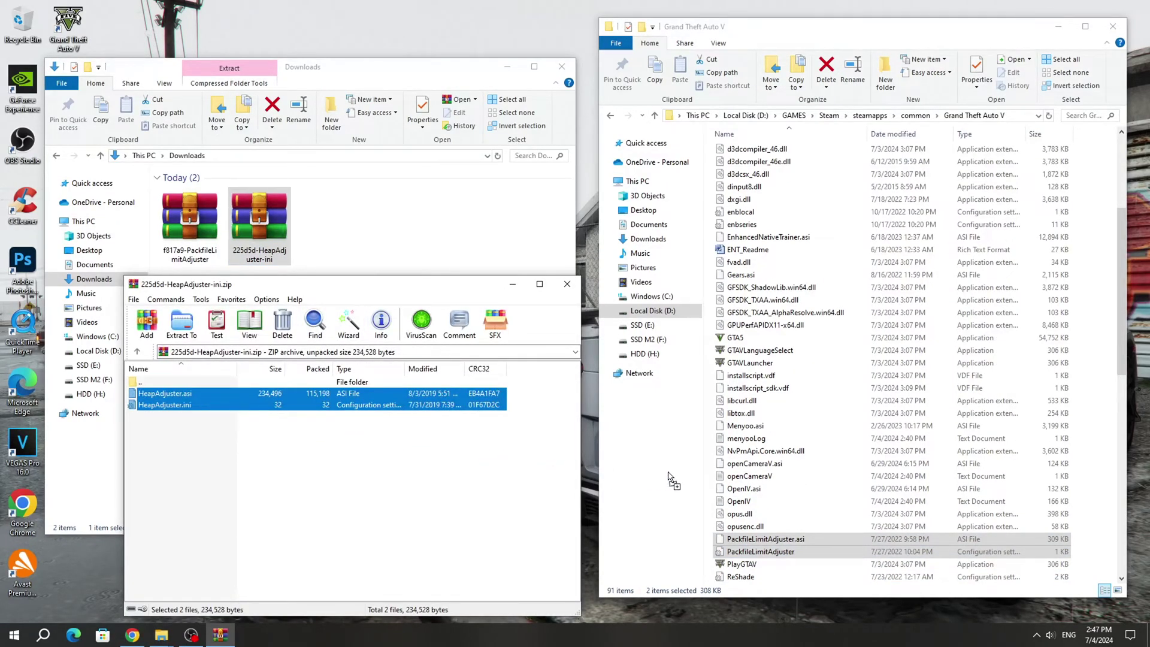
left_click_drag(722, 466, 723, 467)
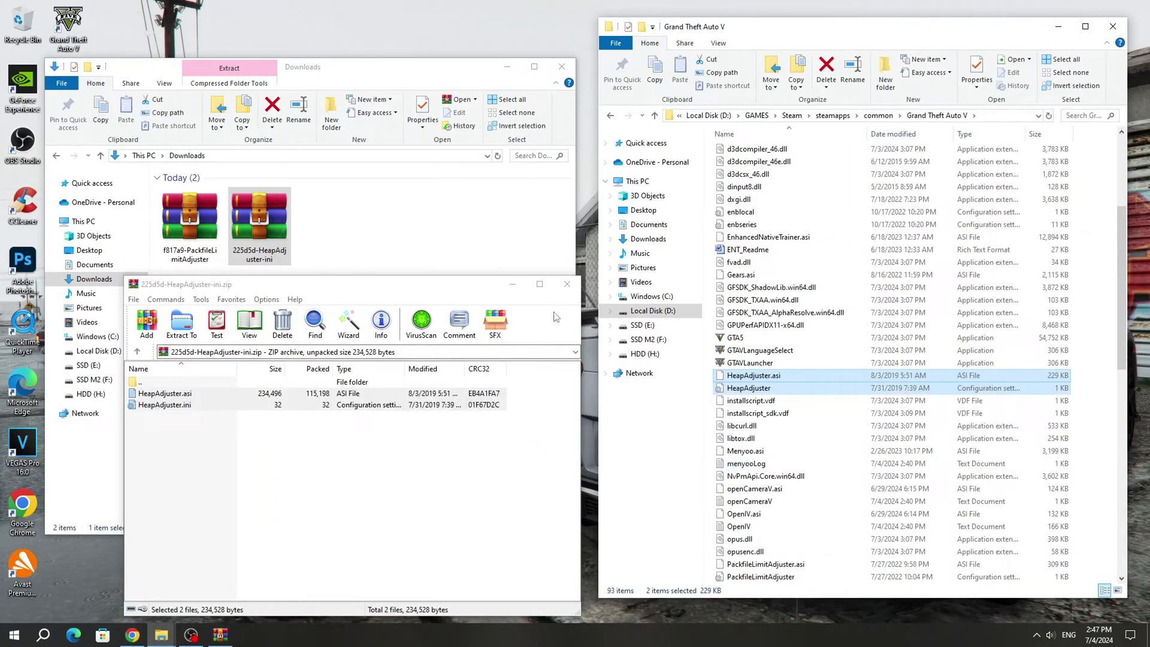
left_click(566, 284)
scroll(898, 360, "up", 5)
left_click(1112, 26)
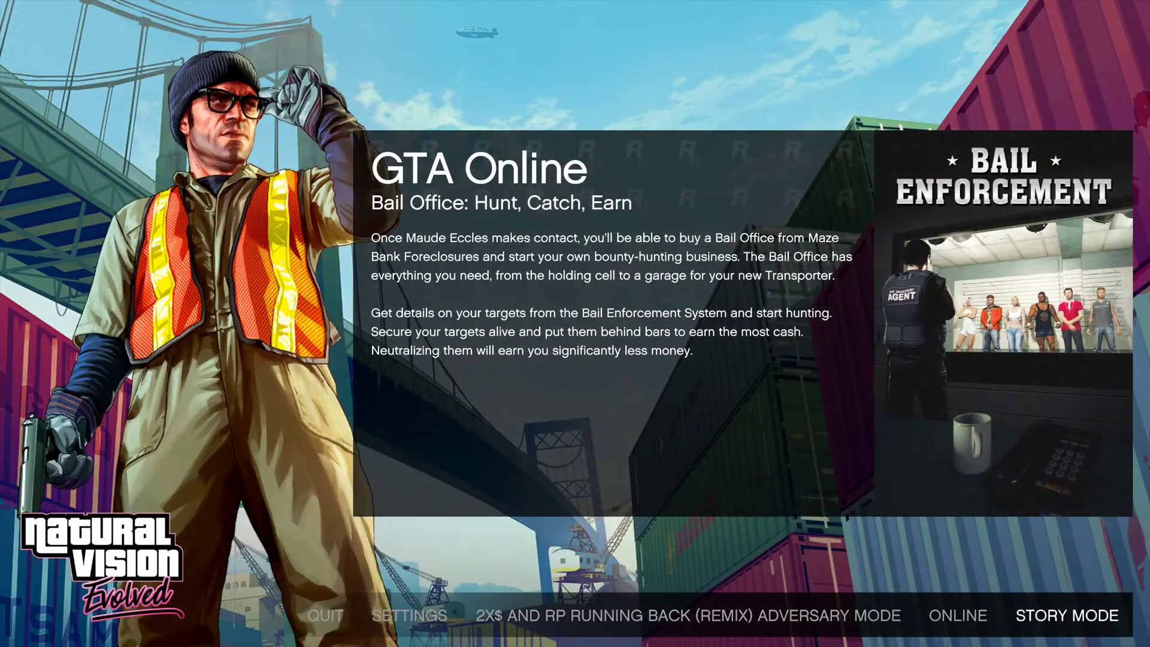
- Load Story Mode and open the trainer's Vehicle Options > Saved Vehicles list
key("Return")
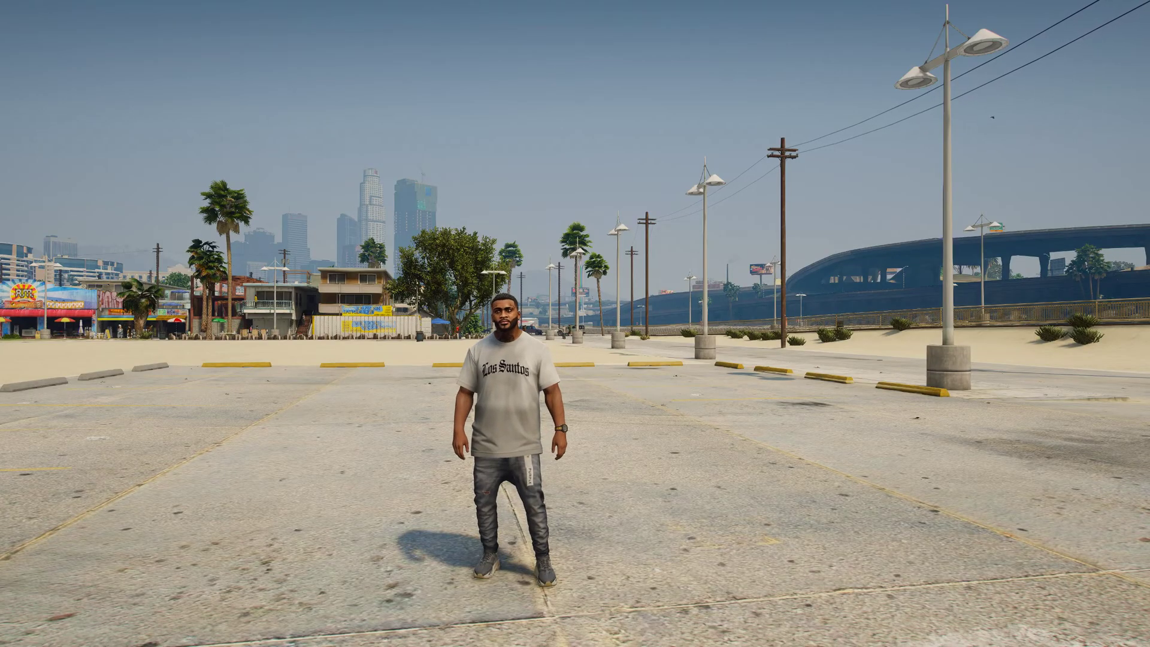
key("F4")
key("Down")
key("Down")
key("Down")
key("Down")
key("Return")
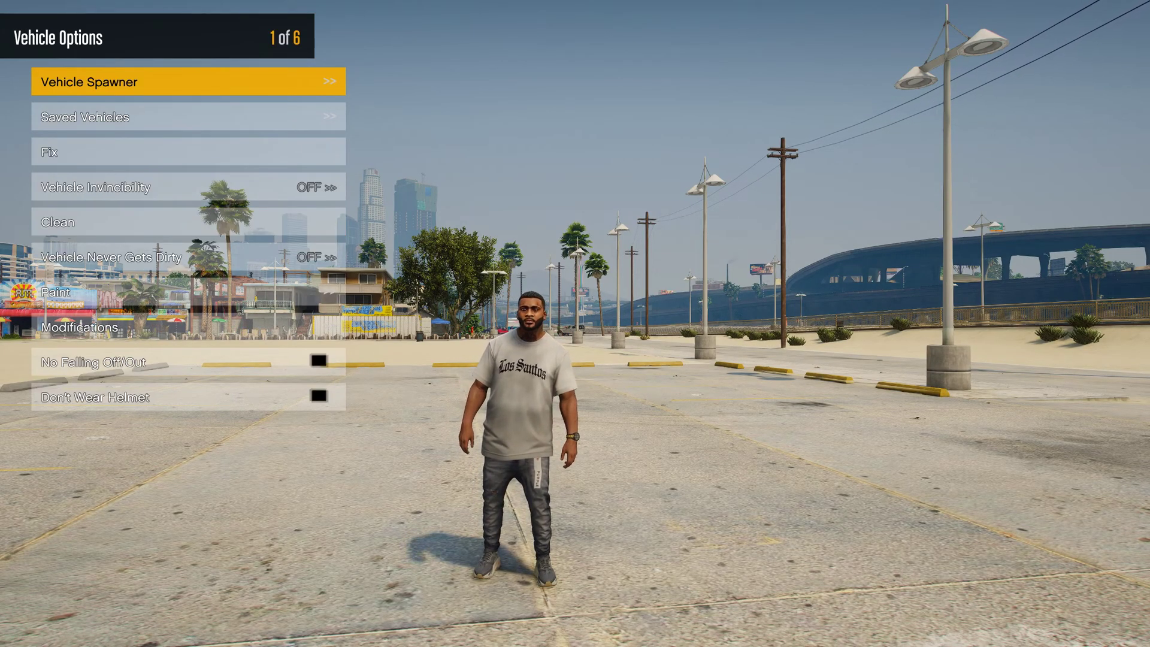
key("Return")
- Spawn the Huracan, BMW M5 F90 and GT63 S Coupe, then walk toward the blue car
key("Down")
key("Down")
key("Down")
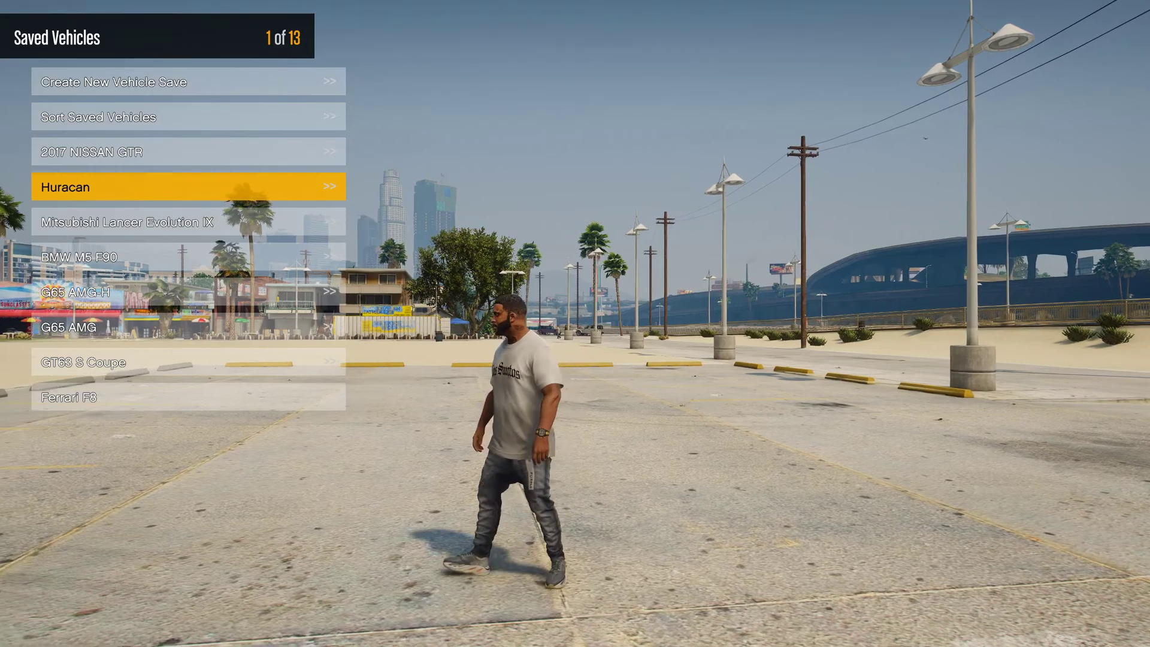
key("Return")
key("Return")
key("BackSpace")
key("Down")
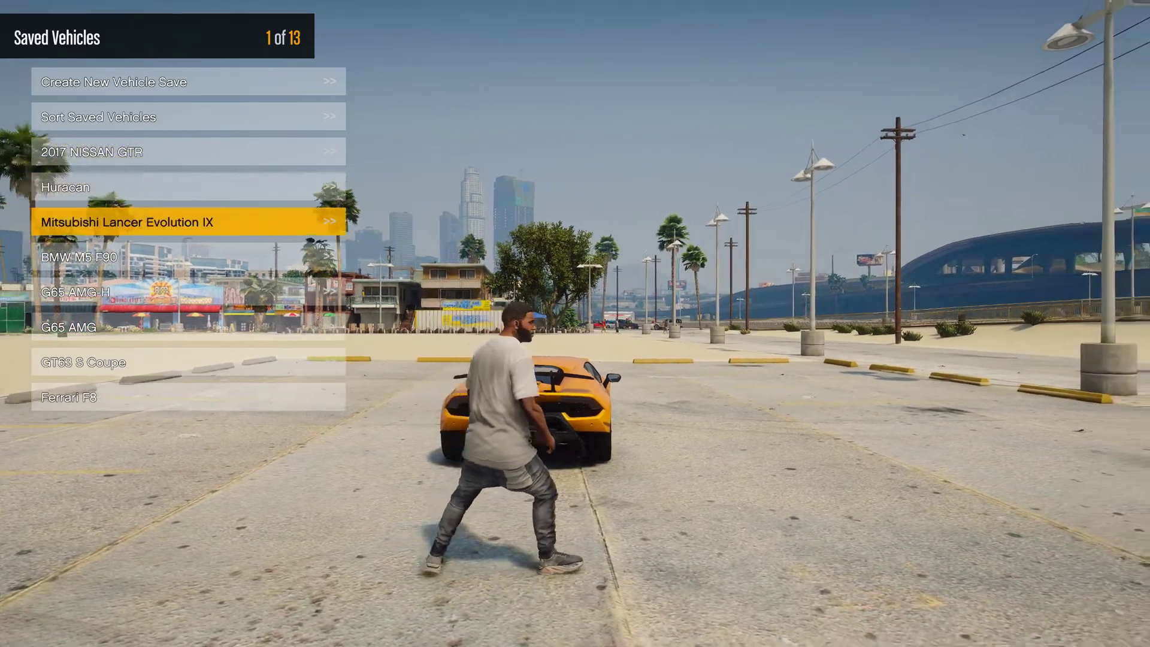
key("Down")
key("Return")
key("Return")
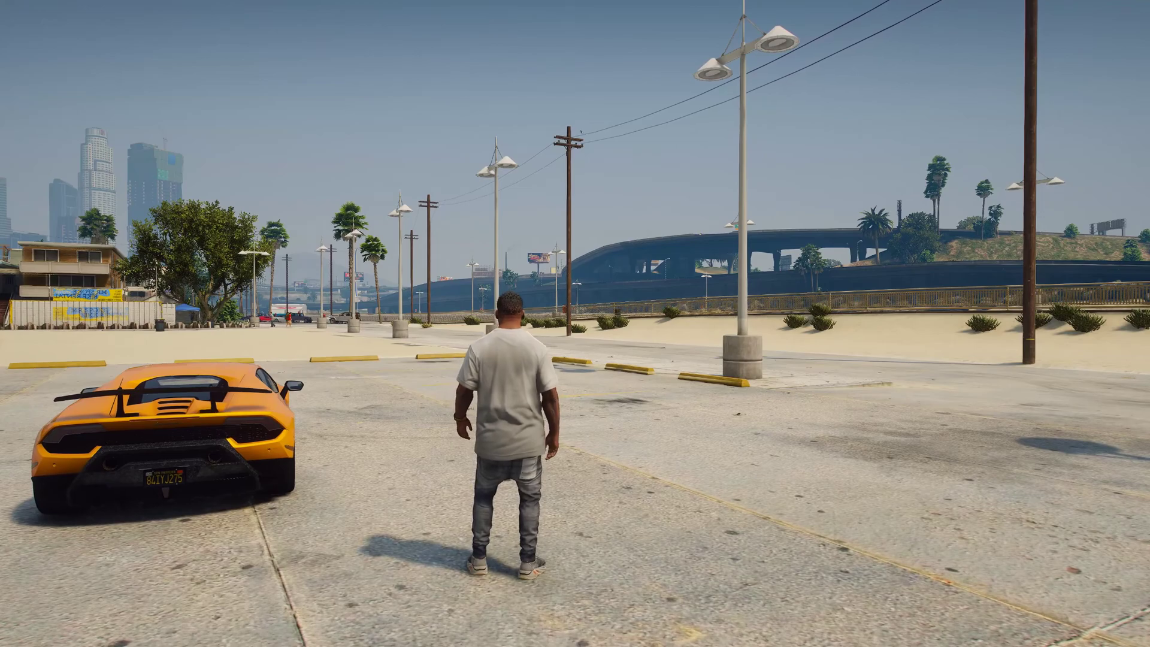
key("BackSpace")
key("Down")
key("Down")
key("Down")
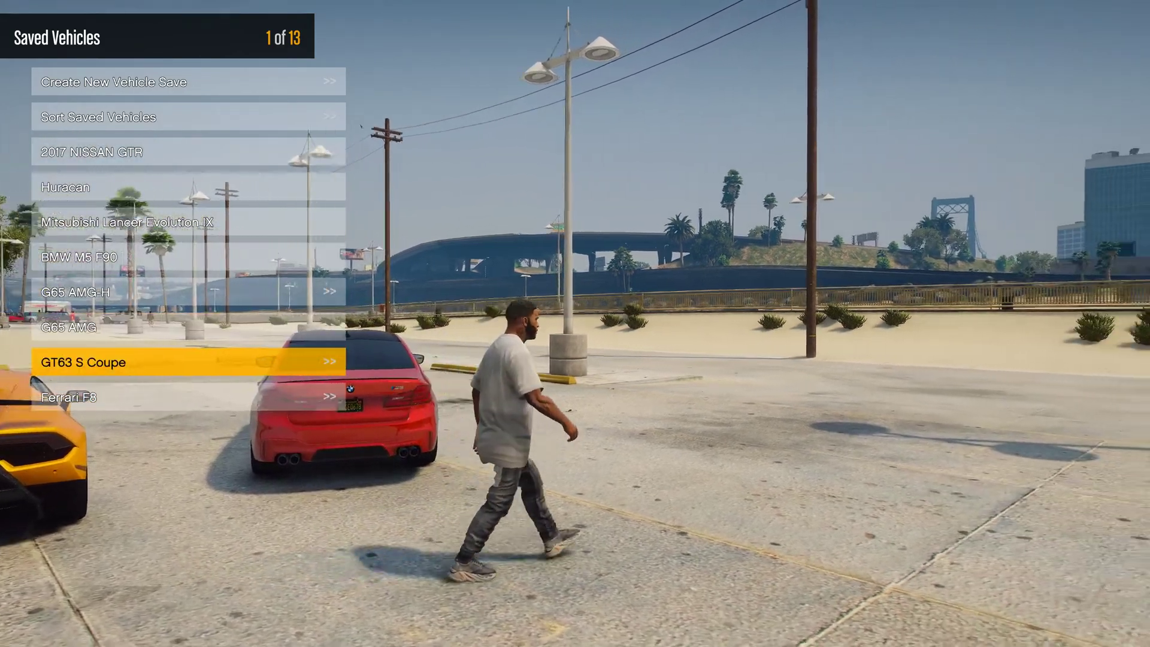
key("Return")
key("Return")
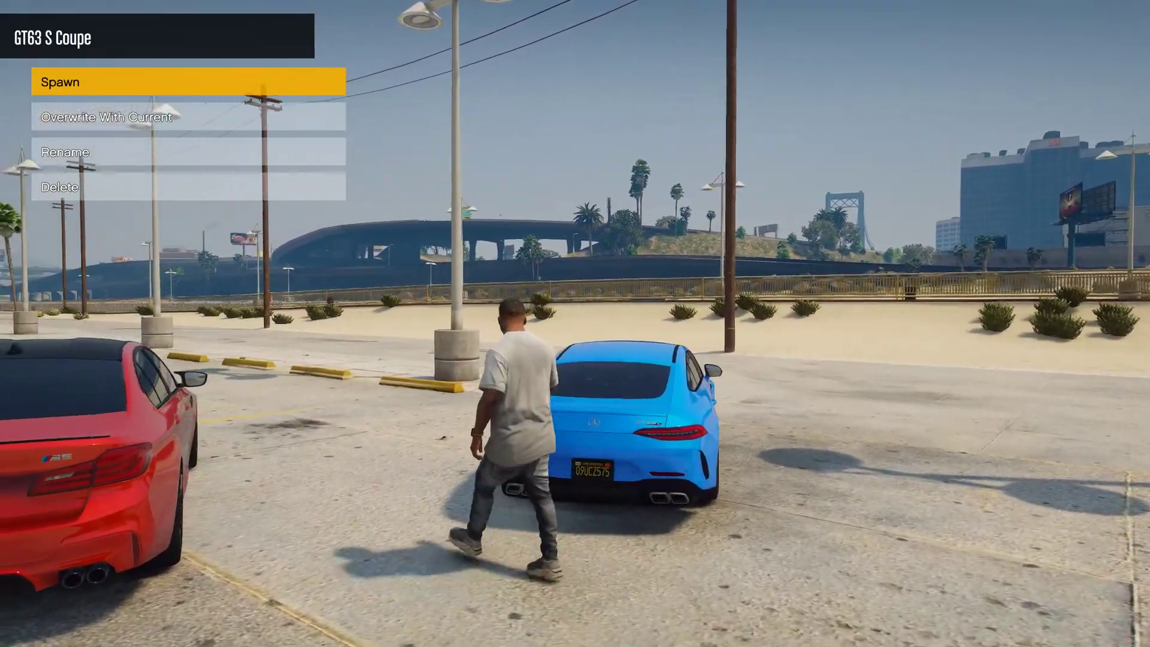
key("F4")
key("w")
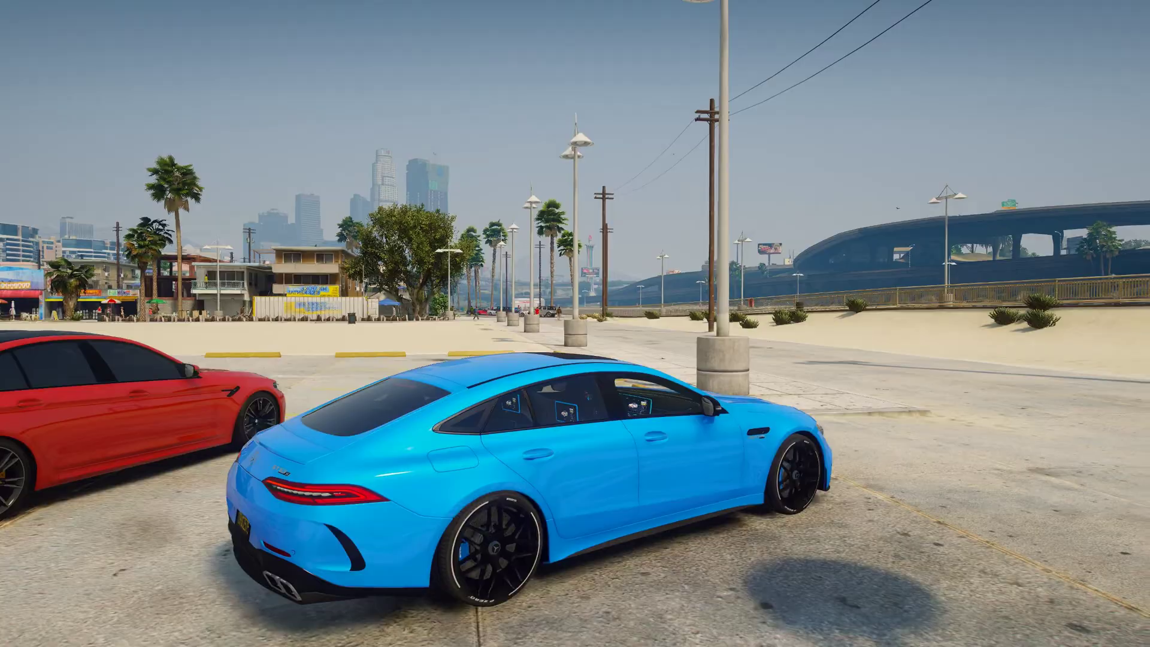
- Drive the blue GT63 S Coupe left onto the beach road, through the intersection and up the street
key("w")
key("a")
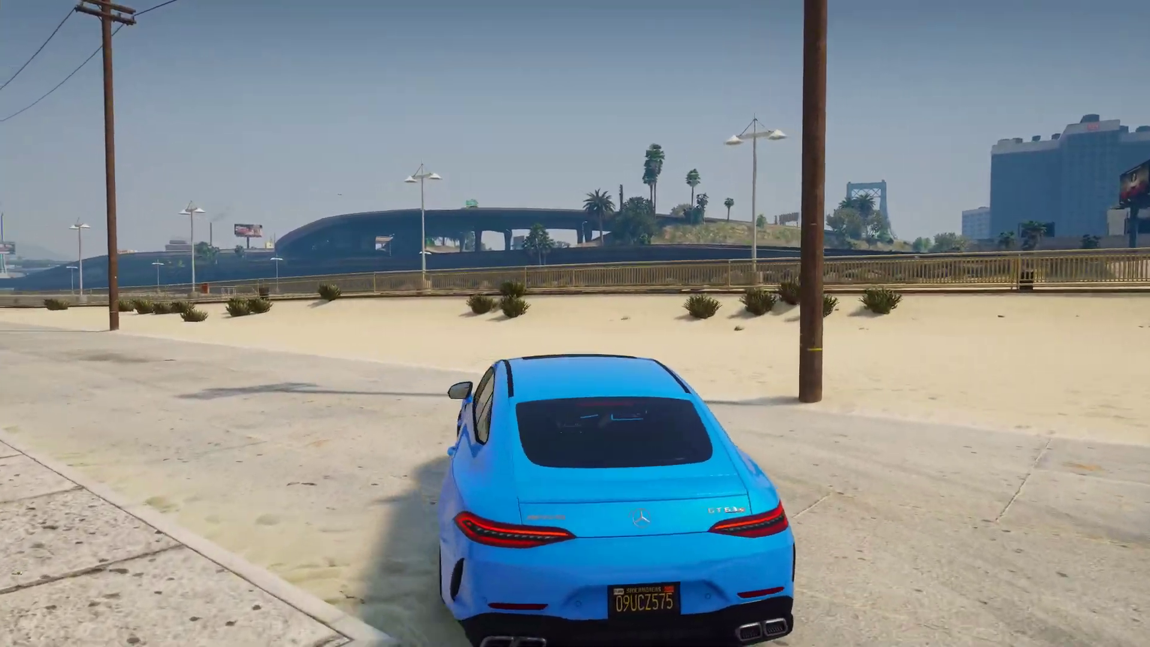
key("w")
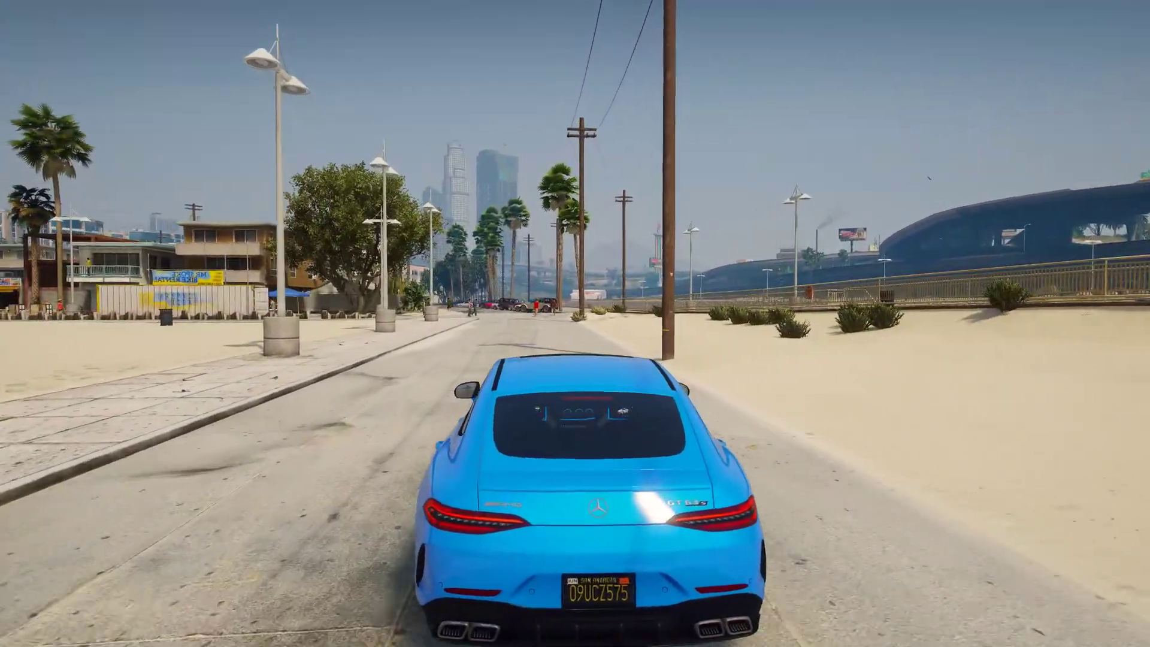
key("w")
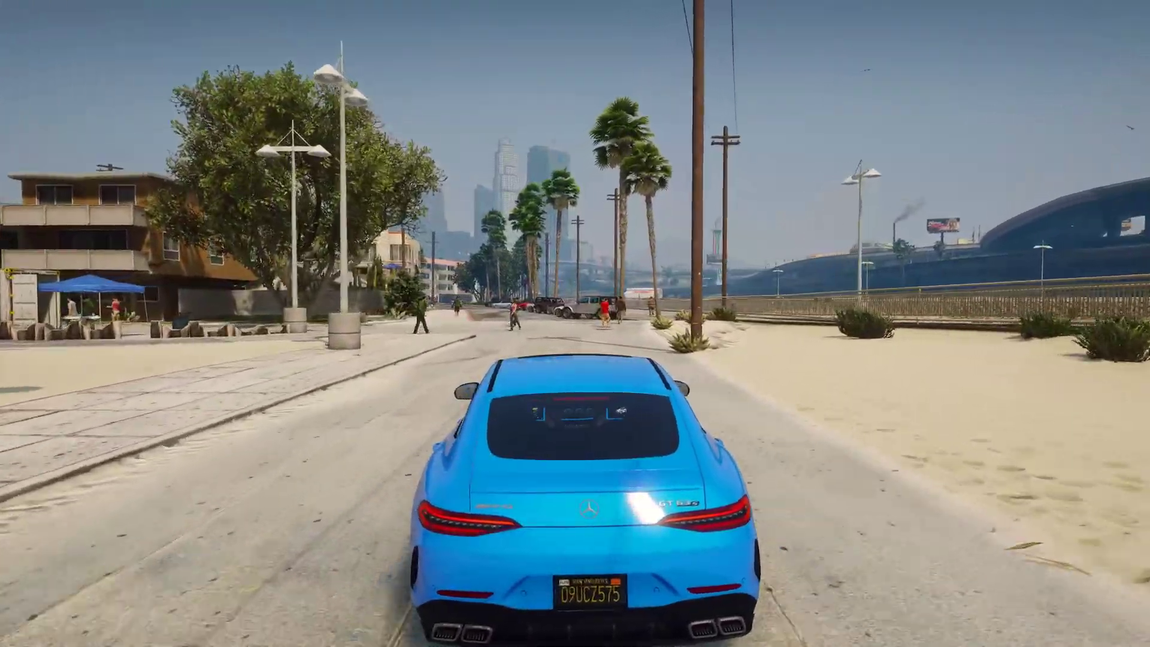
key("w")
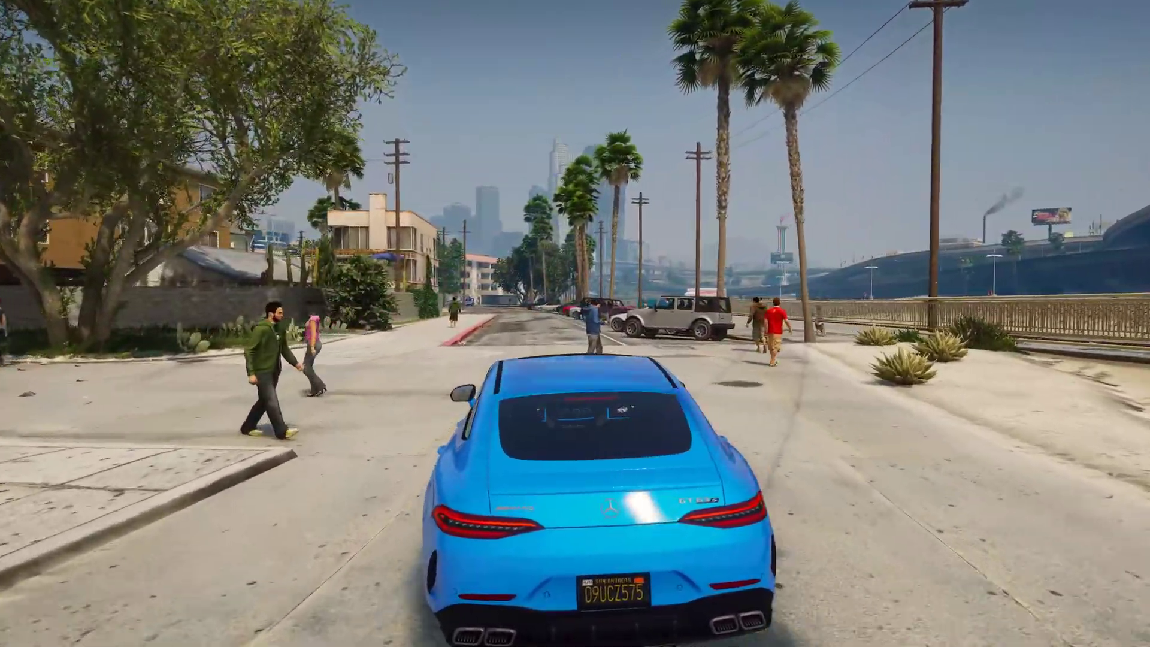
key("w")
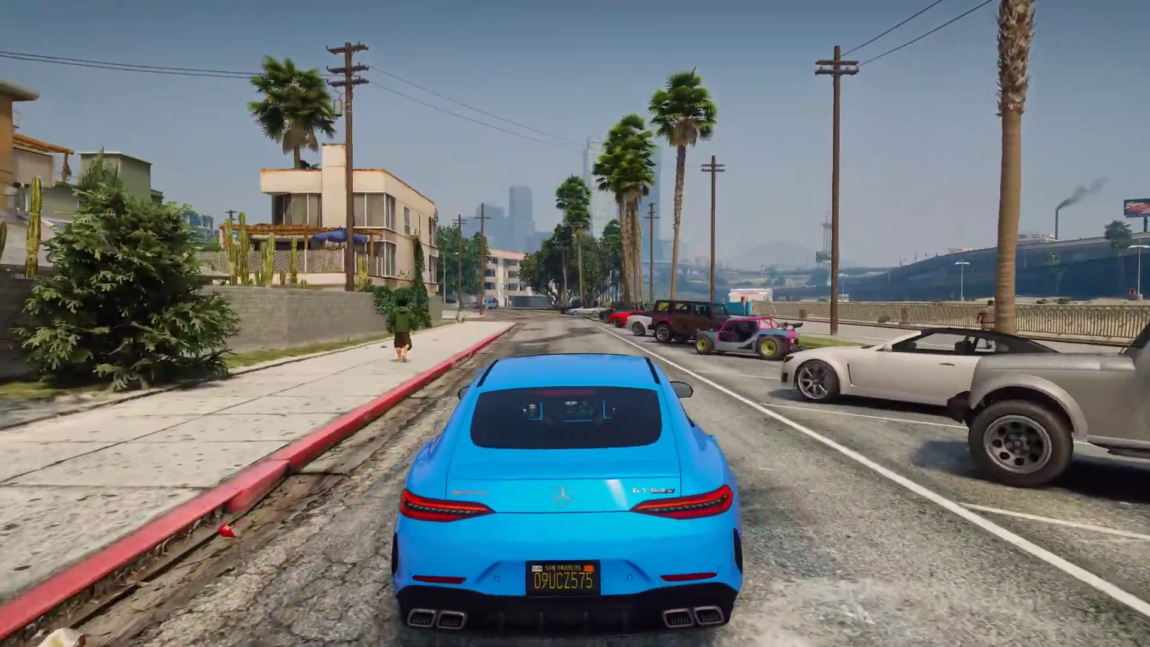